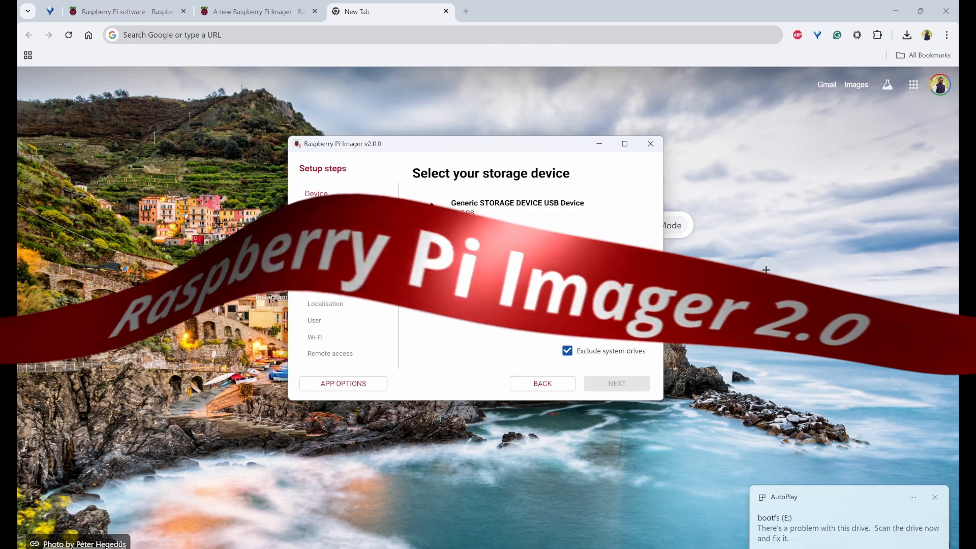
Select the Generic STORAGE DEVICE USB Device and advance to the localisation page's capital city choices
{"action": "left_click", "coordinate": [528, 208]}
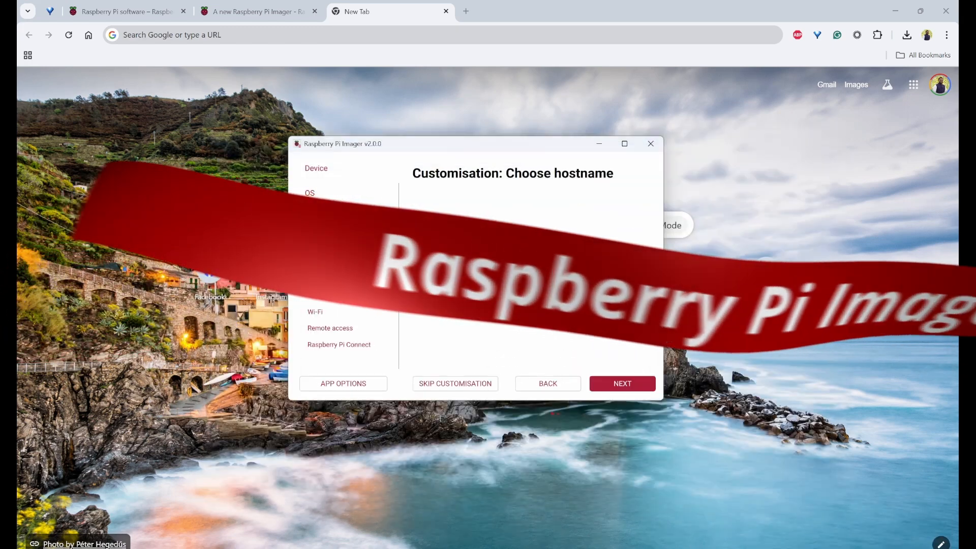
{"action": "left_click", "coordinate": [622, 383]}
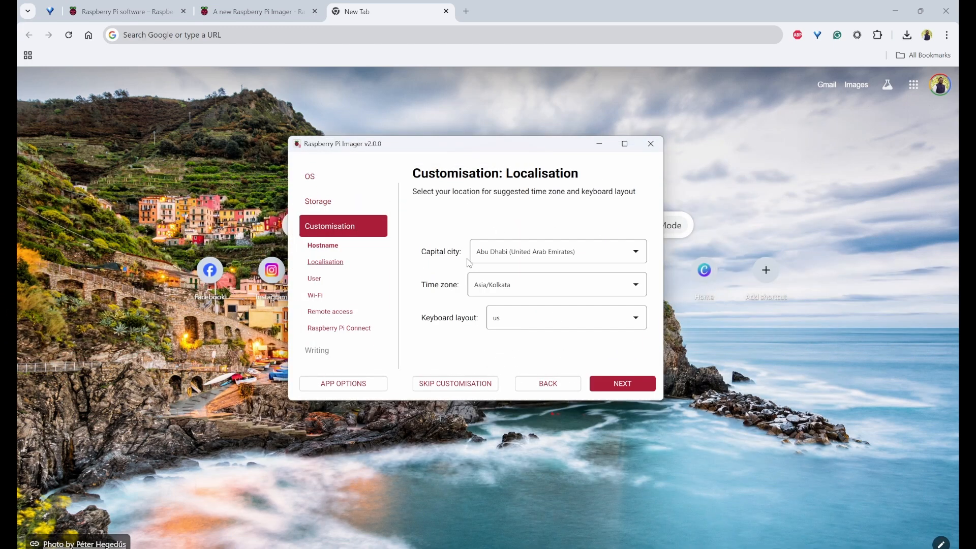
{"action": "left_click", "coordinate": [636, 253]}
{"action": "key", "text": "j"}
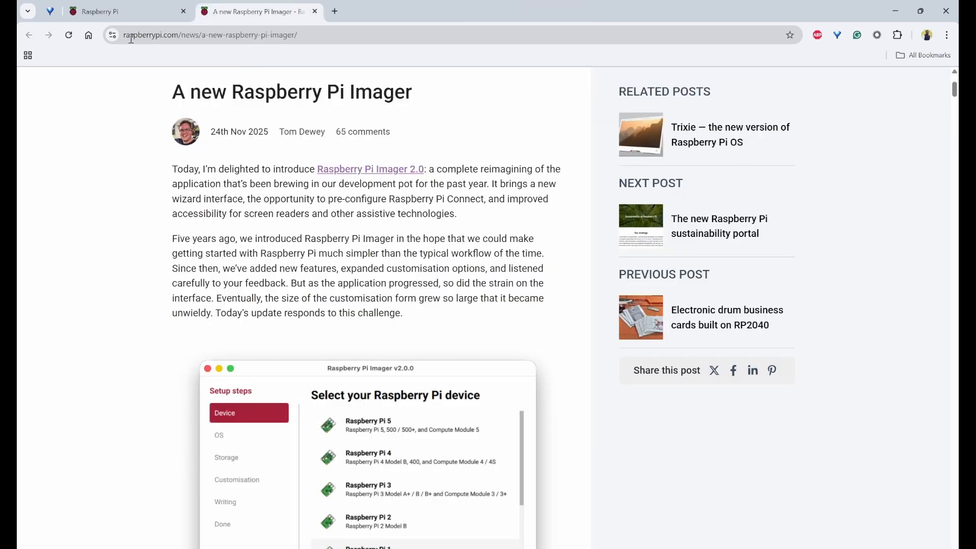
Download the Windows version of Raspberry Pi Imager from the Raspberry Pi website's software page
{"action": "left_click", "coordinate": [134, 7]}
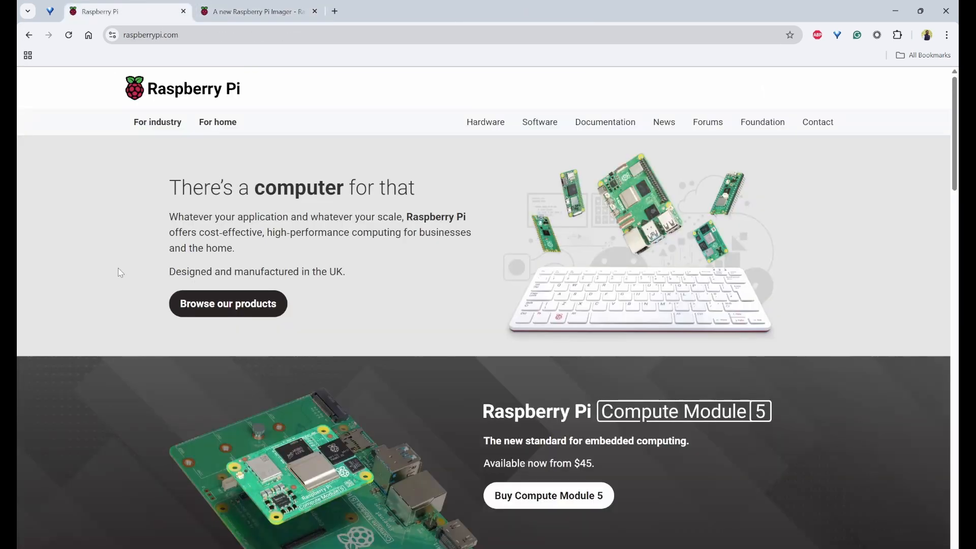
{"action": "left_click", "coordinate": [546, 121]}
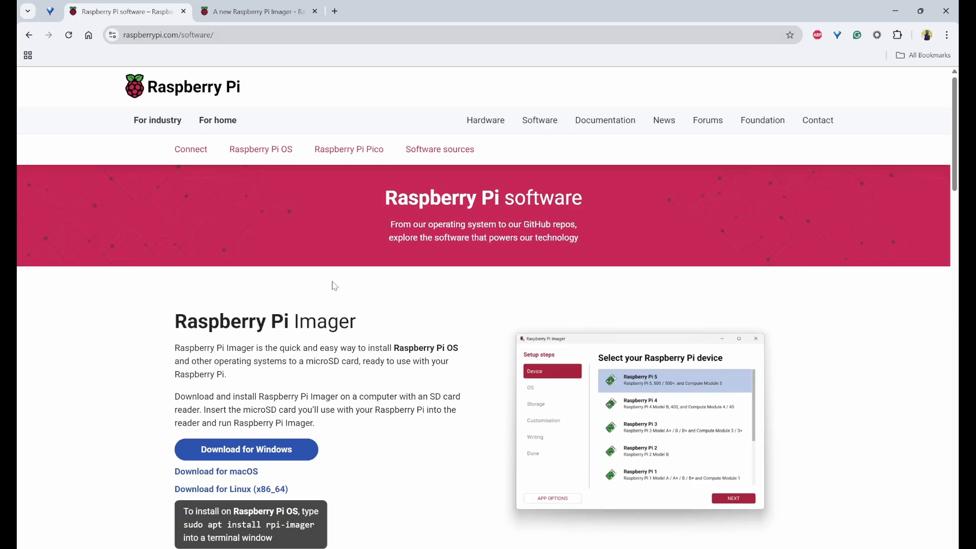
{"action": "scroll", "coordinate": [334, 285], "scroll_direction": "down", "scroll_amount": 2}
{"action": "left_click_drag", "start_coordinate": [172, 220], "coordinate": [358, 217]}
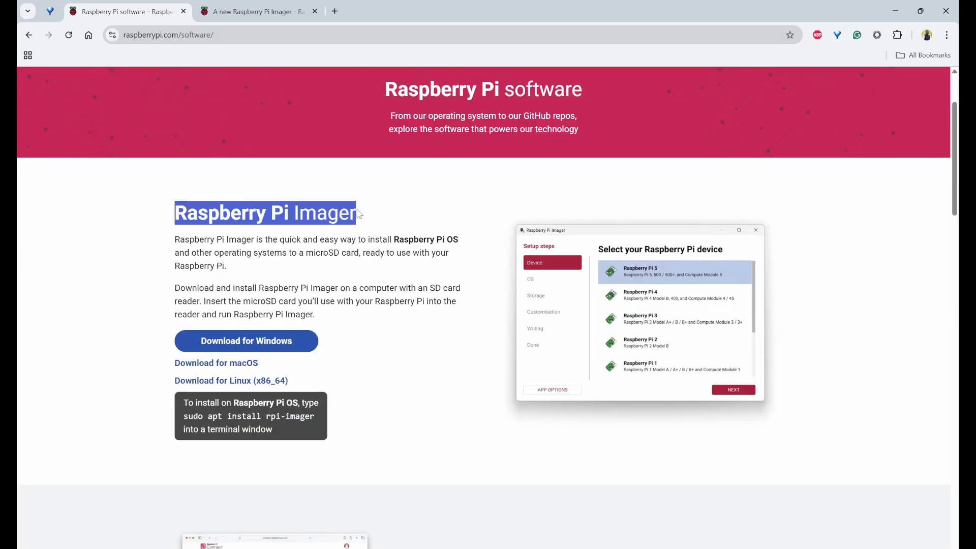
{"action": "left_click", "coordinate": [251, 342]}
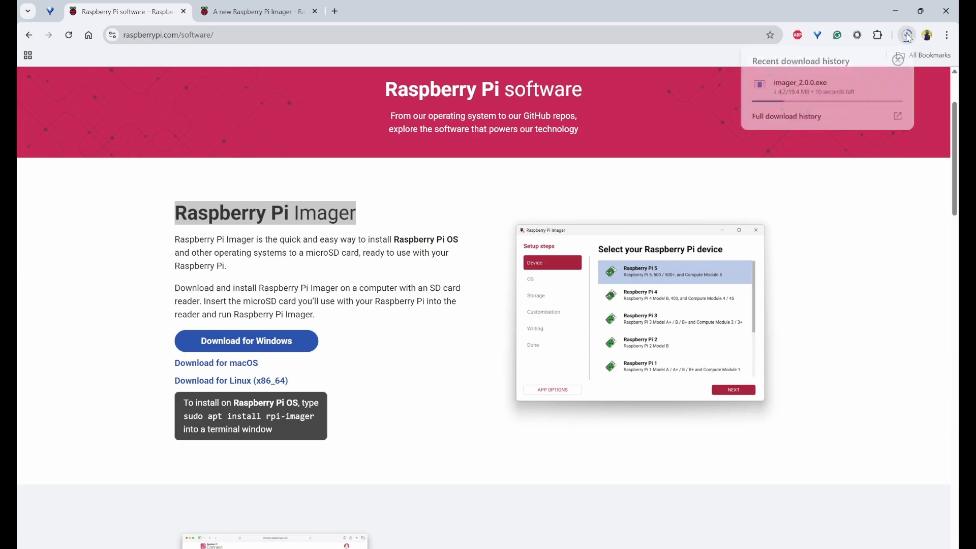
{"action": "left_click", "coordinate": [824, 264]}
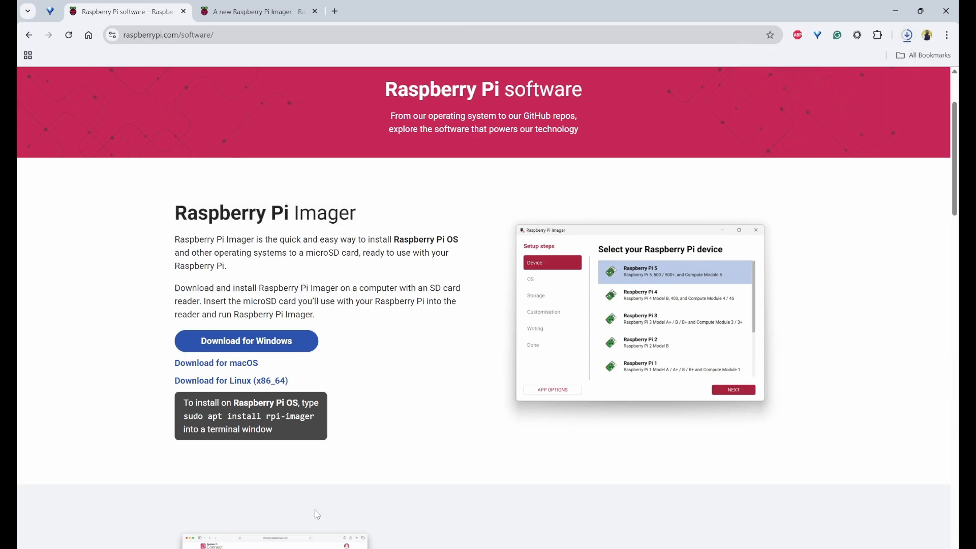
Launch the already installed Raspberry Pi Imager and accept its offer to visit the website for the newer version
{"action": "key", "text": "super"}
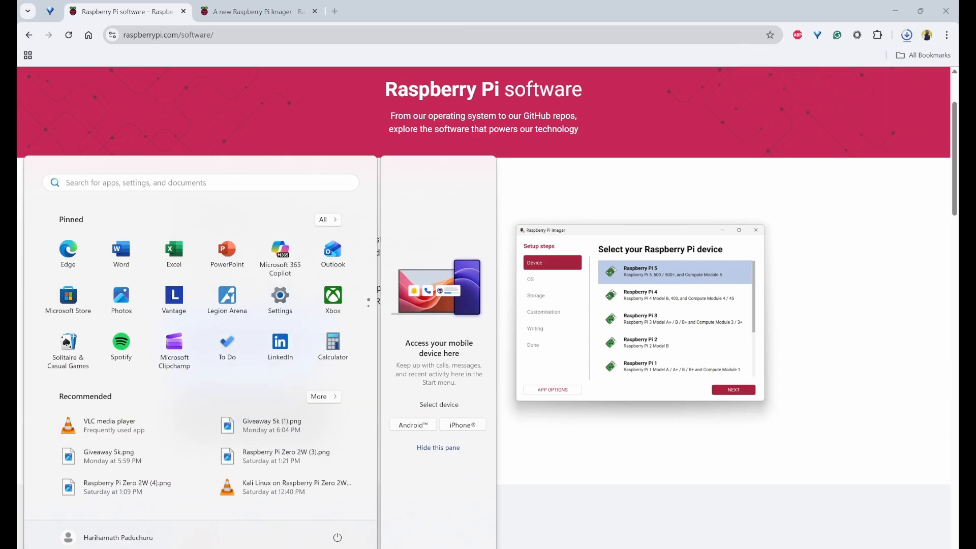
{"action": "type", "text": "rasp"}
{"action": "key", "text": "Return"}
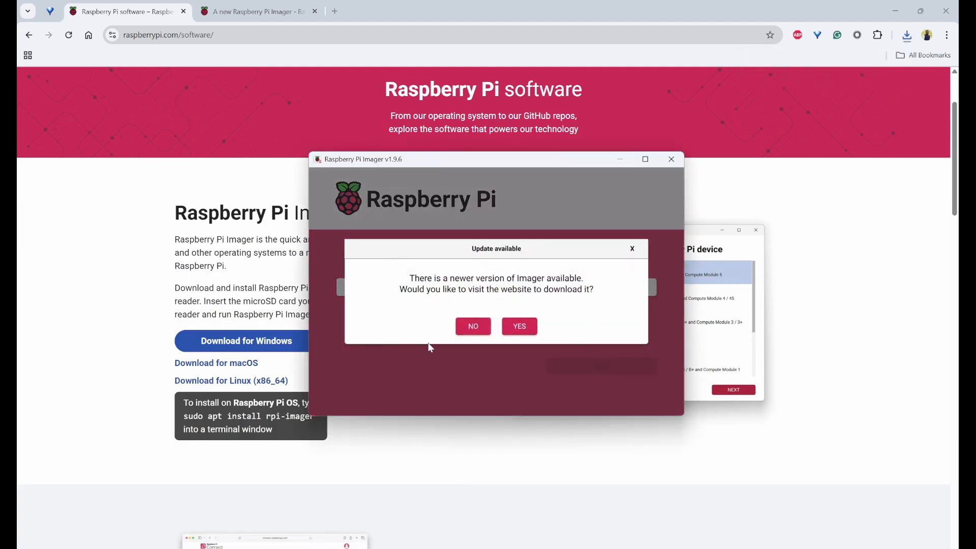
{"action": "left_click", "coordinate": [520, 326]}
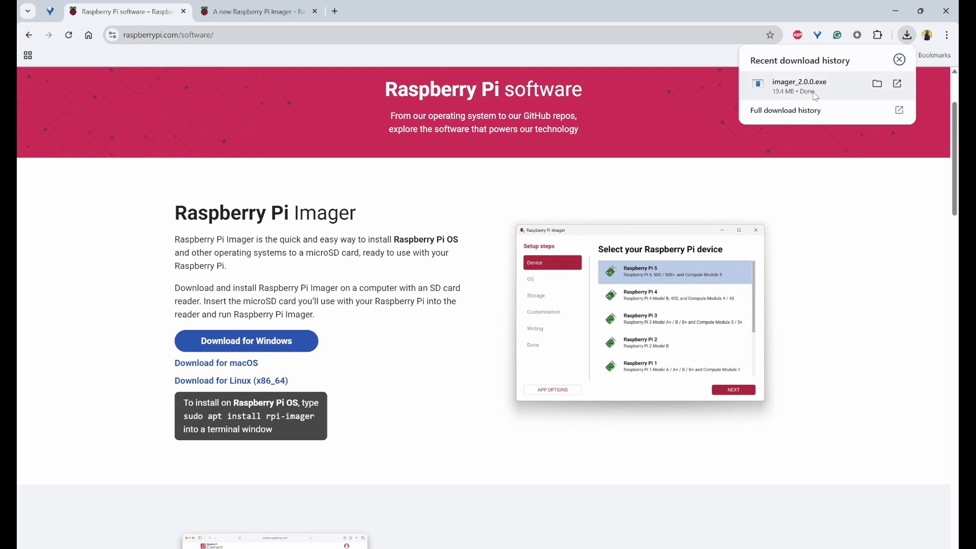
Run the downloaded imager_2.0.0.exe with English as the setup language and agree to remove the previous installation
{"action": "left_click", "coordinate": [803, 88]}
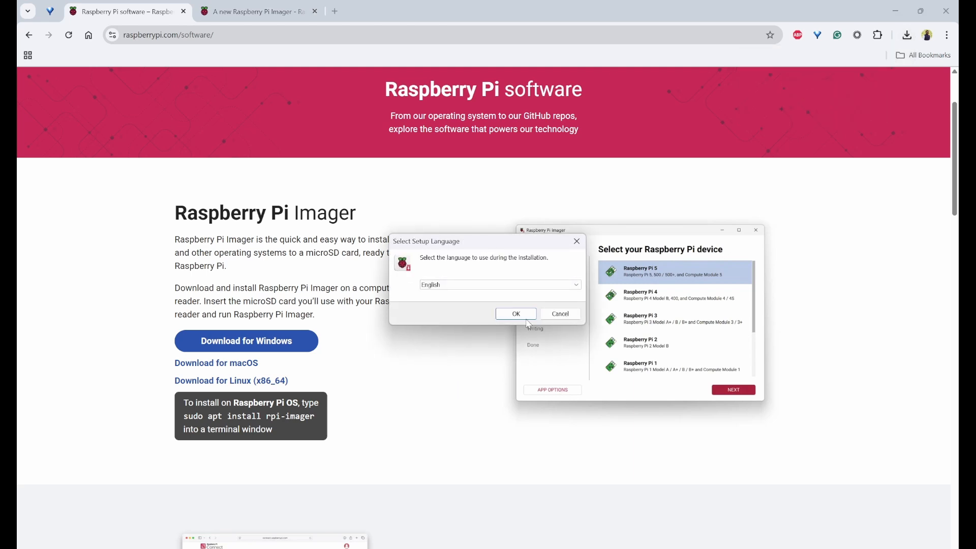
{"action": "left_click", "coordinate": [514, 316]}
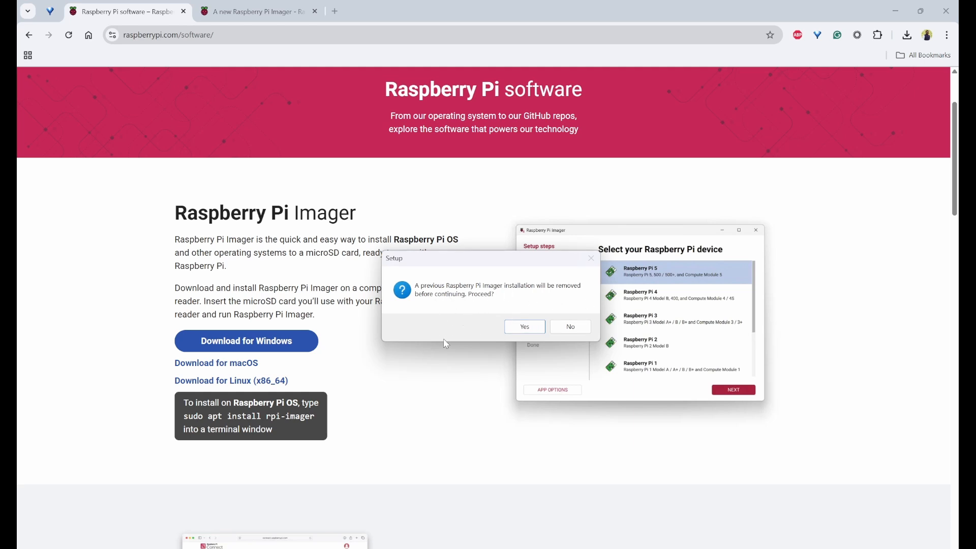
{"action": "left_click", "coordinate": [525, 327]}
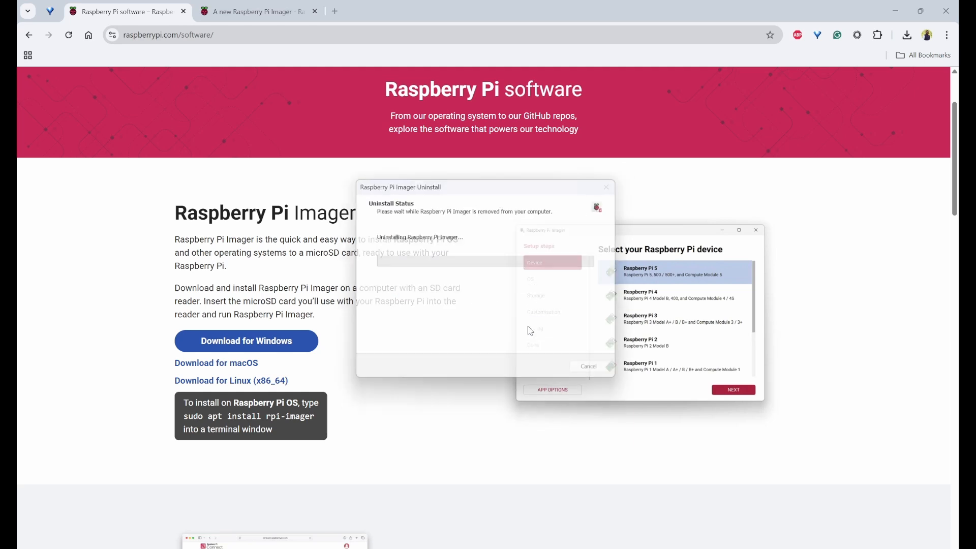
Accept the licence agreement and install Raspberry Pi Imager with the default setup options
{"action": "left_click", "coordinate": [591, 392]}
{"action": "key", "text": "alt+a"}
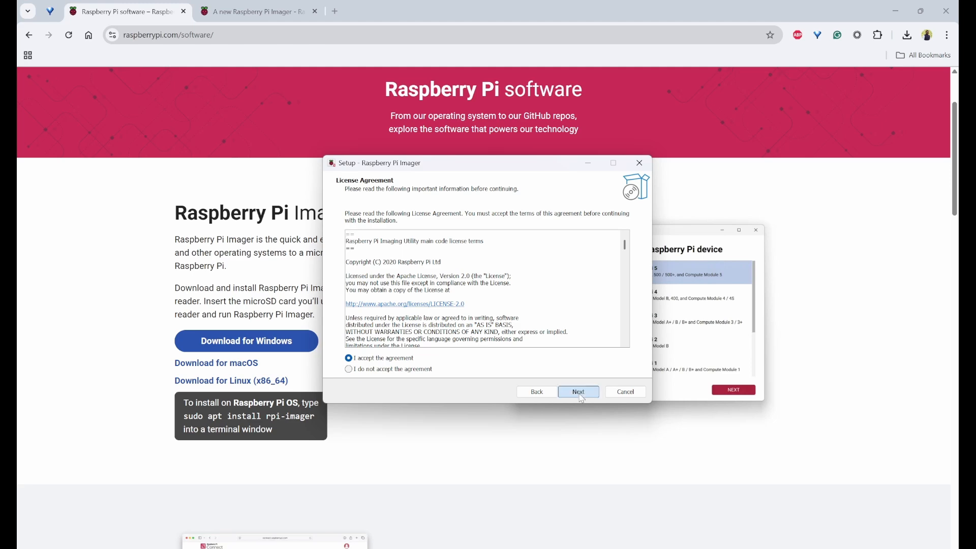
{"action": "left_click", "coordinate": [579, 394]}
{"action": "left_click", "coordinate": [579, 392]}
{"action": "left_click", "coordinate": [580, 392]}
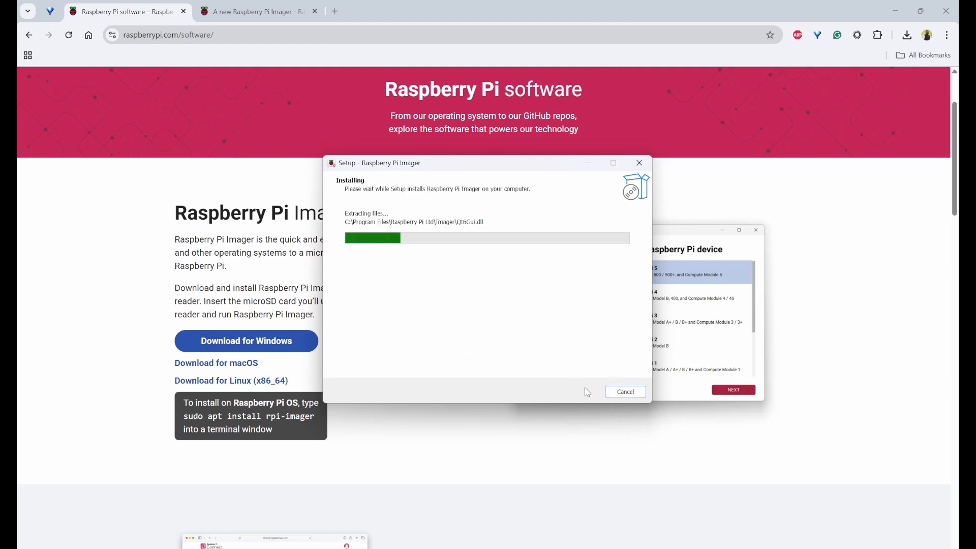
{"action": "left_click", "coordinate": [579, 392]}
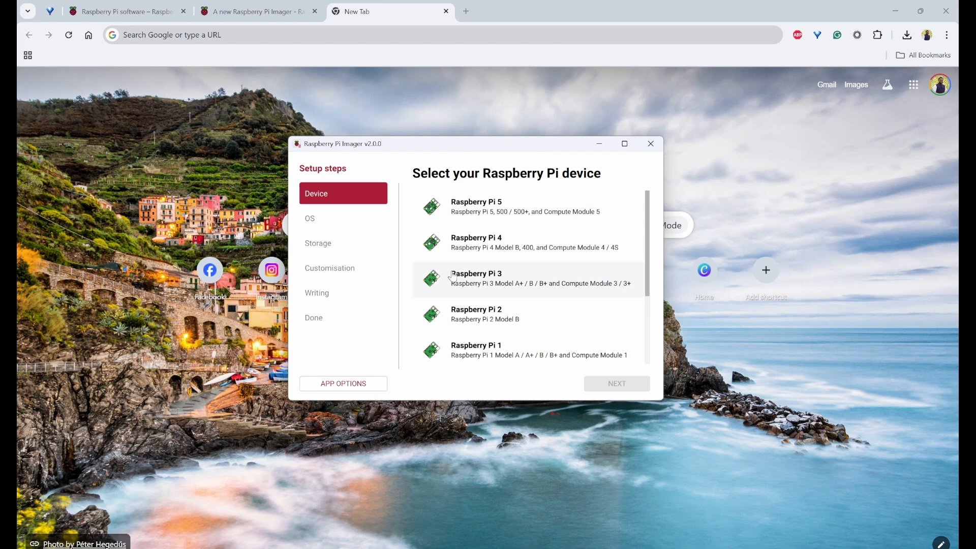
Enable playing a sound when finished in Imager's app options and save them
{"action": "left_click", "coordinate": [358, 387]}
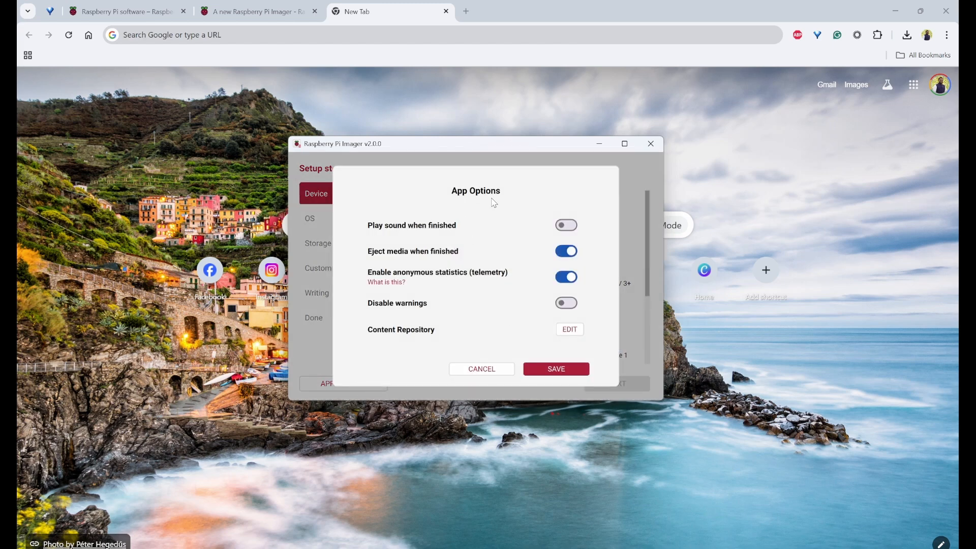
{"action": "left_click", "coordinate": [573, 228]}
{"action": "left_click", "coordinate": [559, 370]}
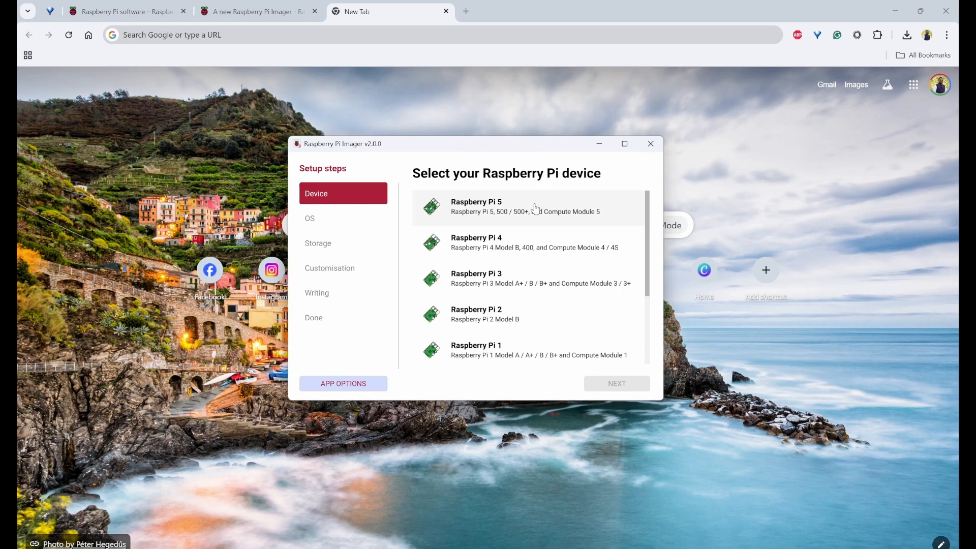
Choose Raspberry Pi 5 as the device and Raspberry Pi OS Lite (64-bit) from the other Raspberry Pi OS images
{"action": "left_click", "coordinate": [558, 197]}
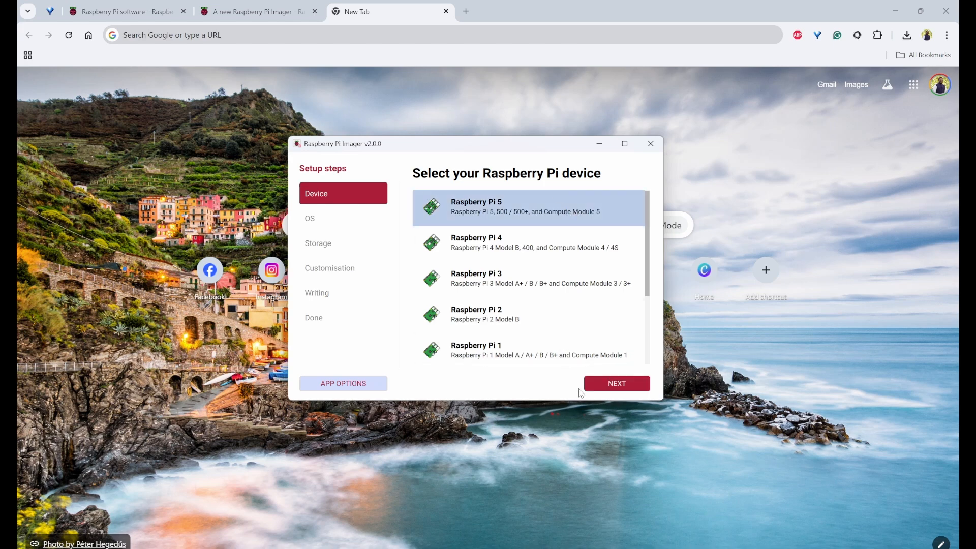
{"action": "left_click", "coordinate": [617, 386]}
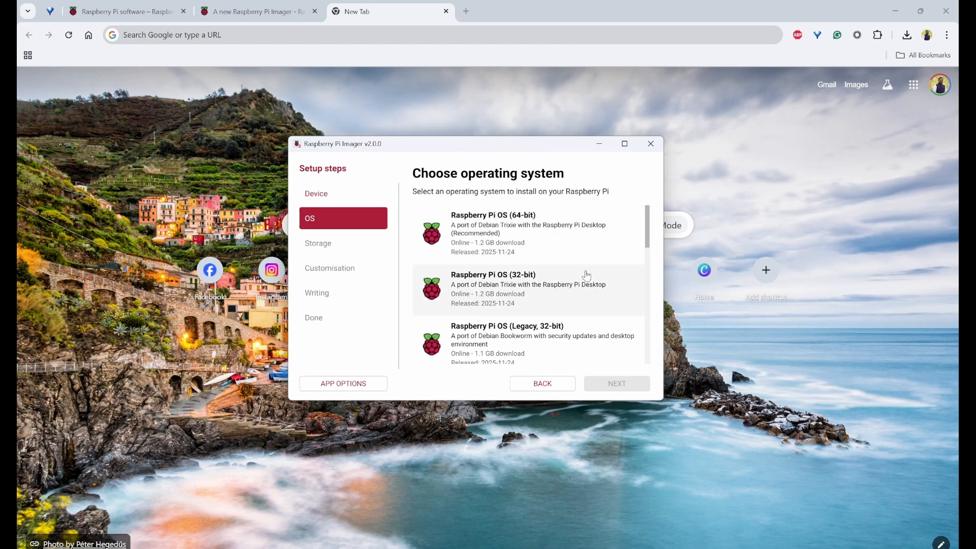
{"action": "scroll", "coordinate": [585, 275], "scroll_direction": "down", "scroll_amount": 3}
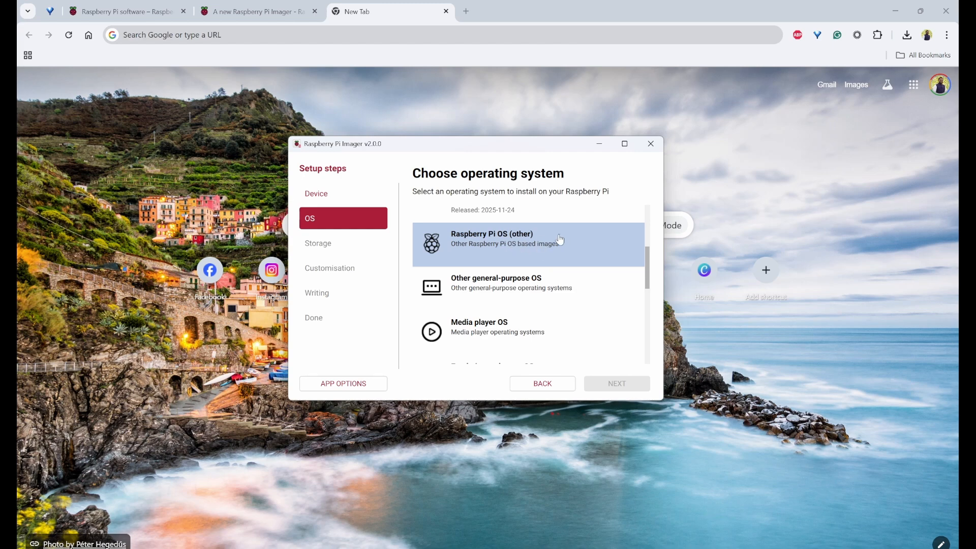
{"action": "left_click", "coordinate": [581, 245]}
{"action": "scroll", "coordinate": [547, 282], "scroll_direction": "down", "scroll_amount": 1}
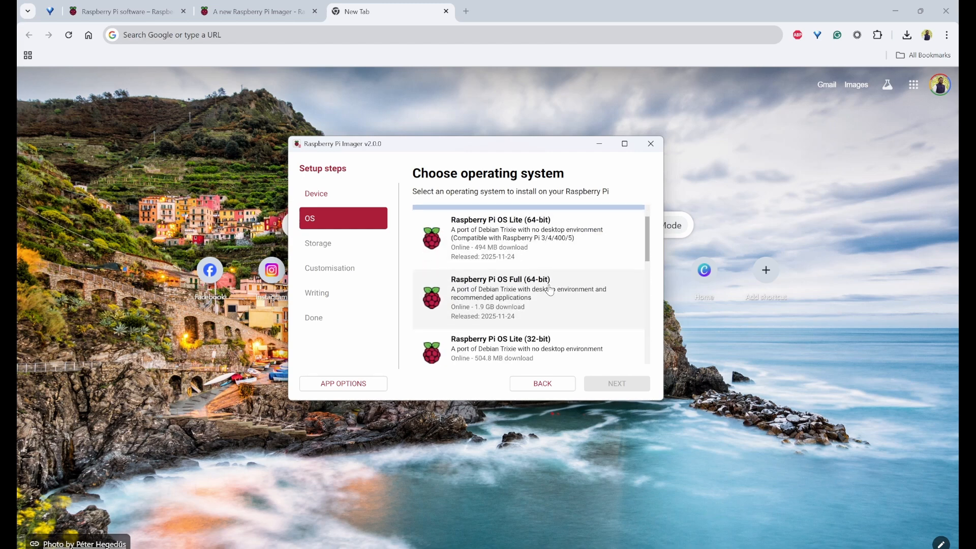
{"action": "scroll", "coordinate": [564, 295], "scroll_direction": "up", "scroll_amount": 1}
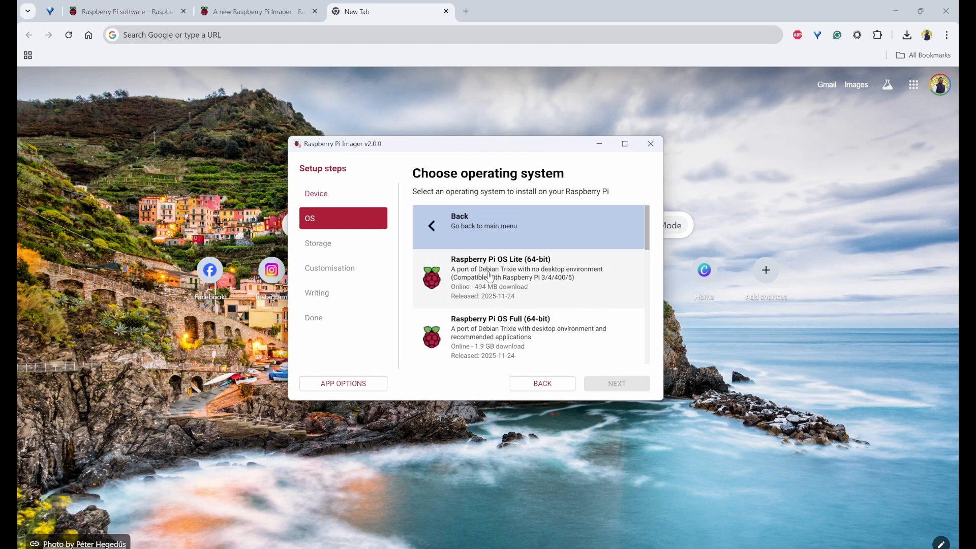
{"action": "left_click", "coordinate": [547, 280]}
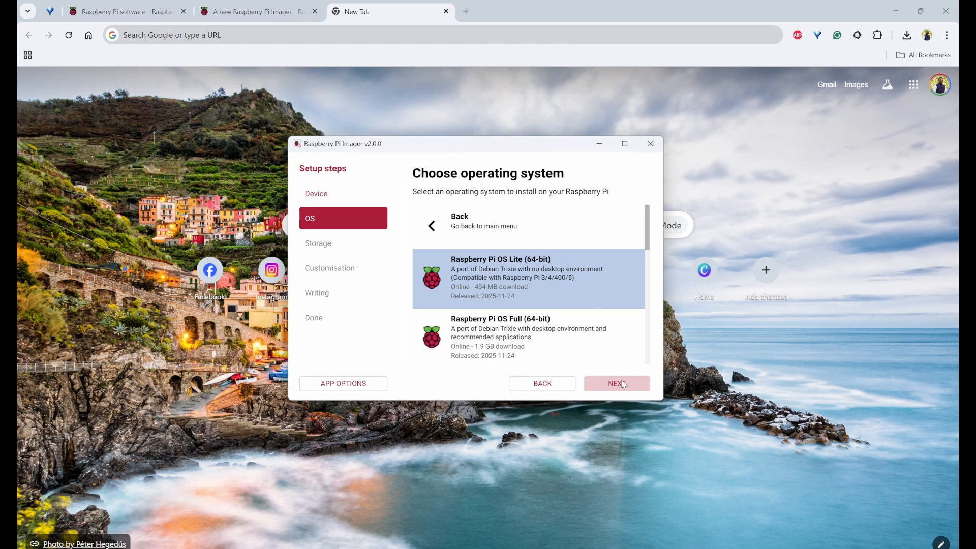
{"action": "left_click", "coordinate": [625, 384]}
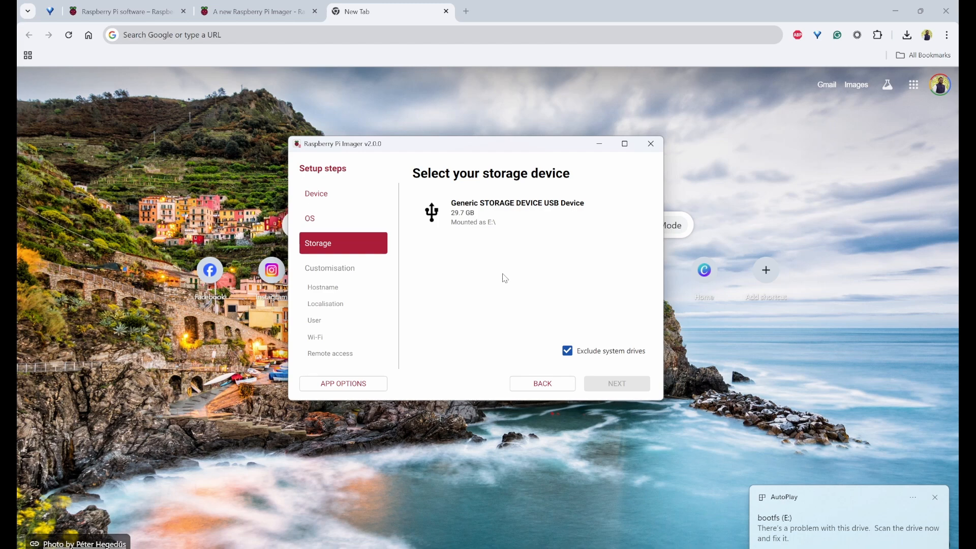
Select the Generic STORAGE DEVICE USB Device as the storage and use pi as the hostname
{"action": "left_click", "coordinate": [490, 219]}
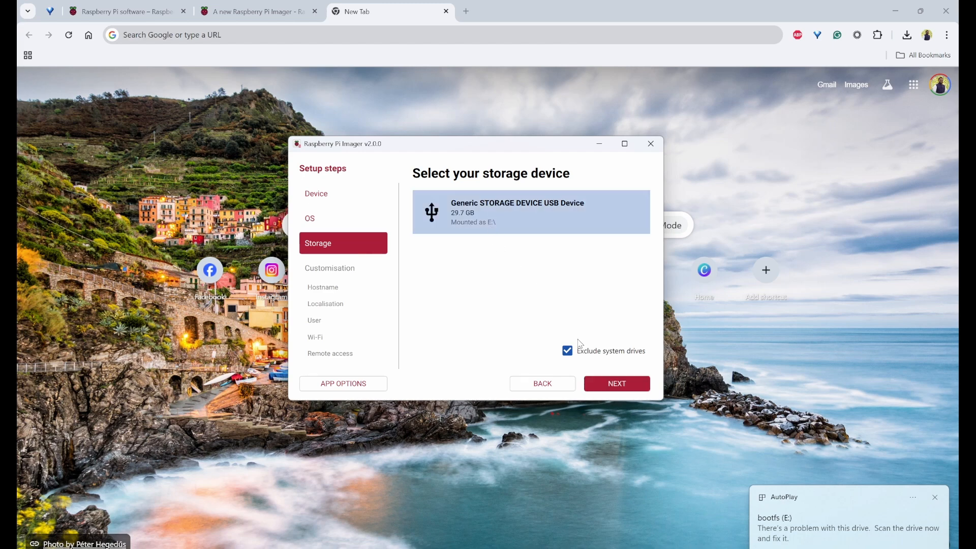
{"action": "left_click", "coordinate": [628, 385]}
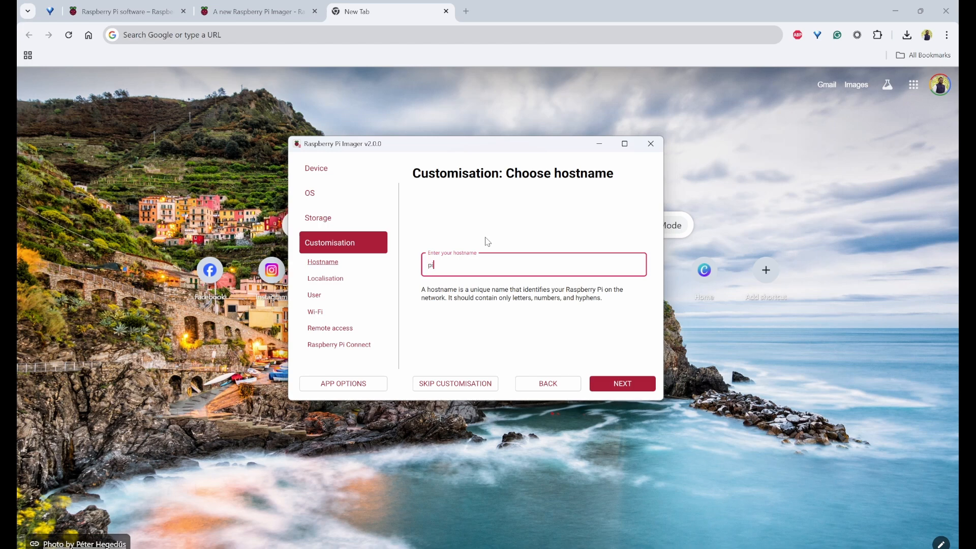
{"action": "left_click", "coordinate": [626, 385]}
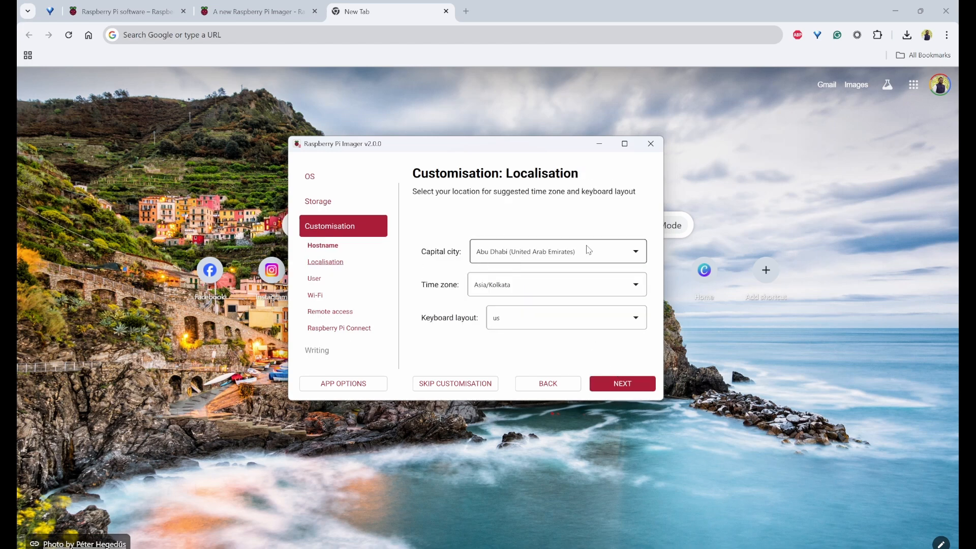
Set the localisation's capital city to New Delhi (India) and accept the suggested time zone and keyboard layout
{"action": "left_click", "coordinate": [637, 254]}
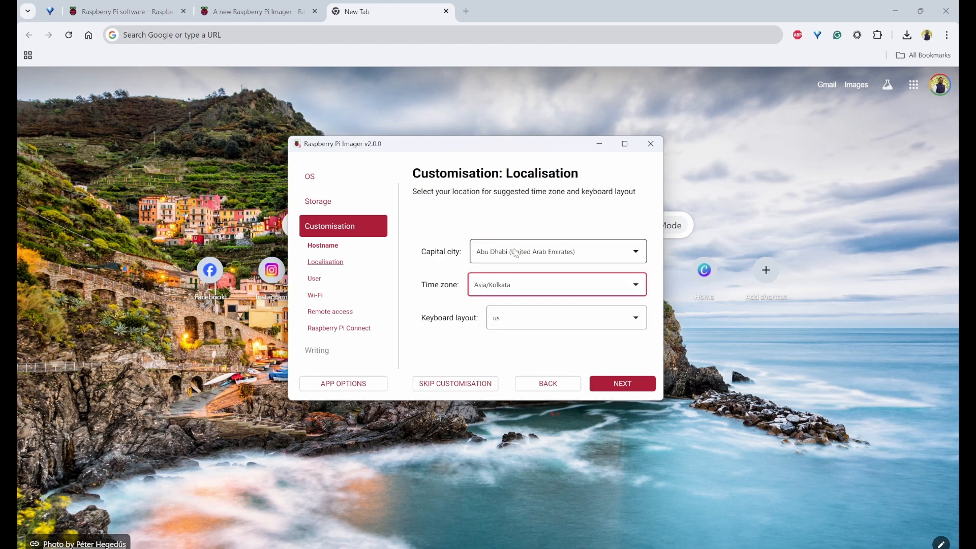
{"action": "left_click", "coordinate": [516, 253]}
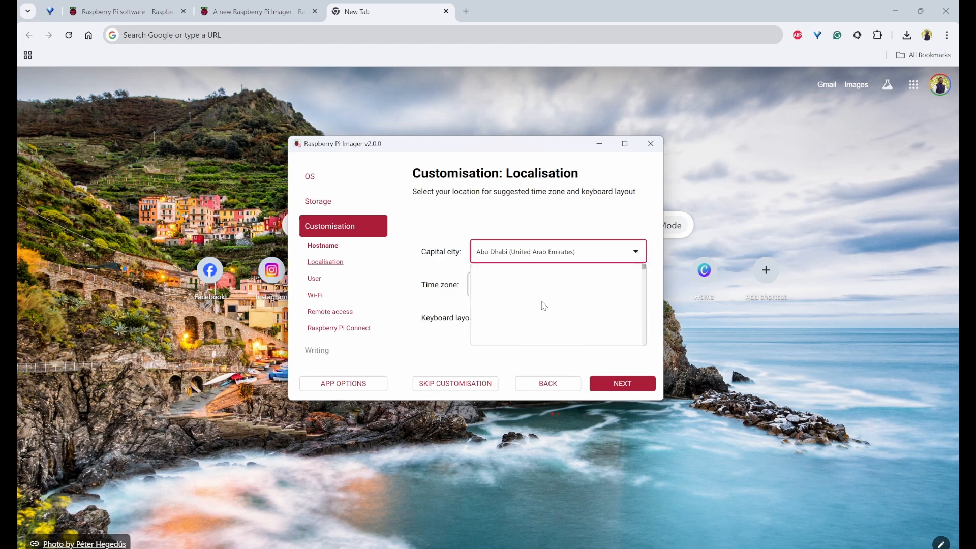
{"action": "left_click_drag", "start_coordinate": [646, 269], "coordinate": [652, 315]}
{"action": "left_click", "coordinate": [600, 306]}
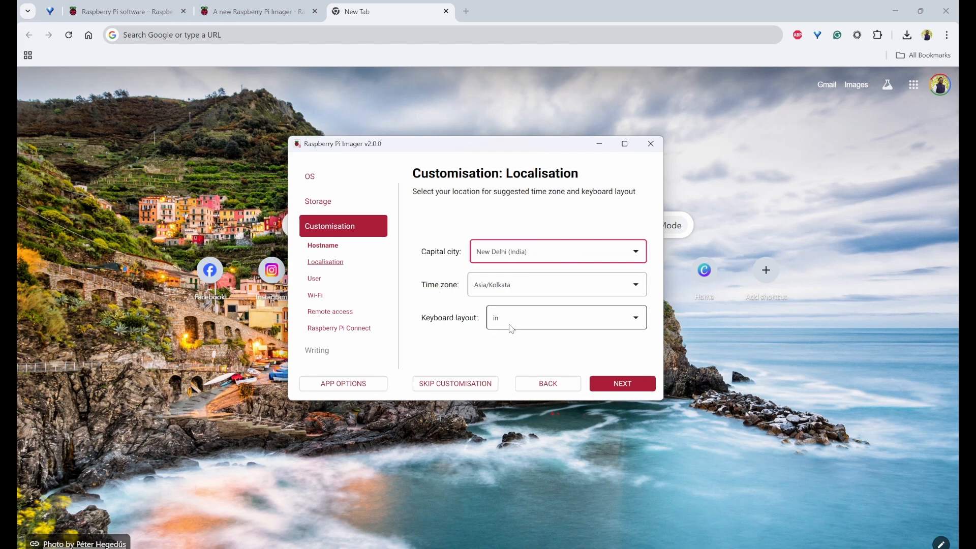
{"action": "left_click", "coordinate": [620, 385]}
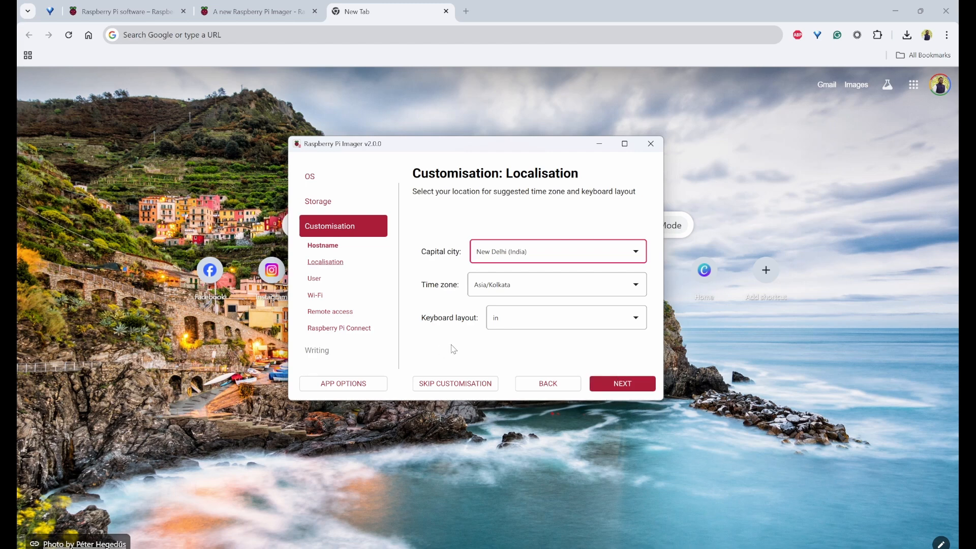
Create the Raspberry Pi user account with the username pi, filling in and confirming the account password
{"action": "left_click", "coordinate": [554, 242]}
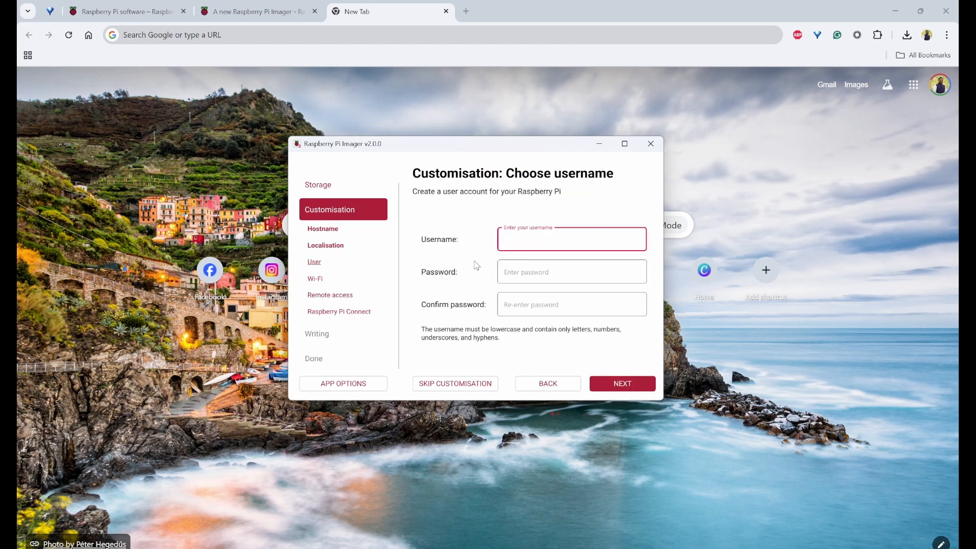
{"action": "type", "text": "pi"}
{"action": "left_click", "coordinate": [540, 277]}
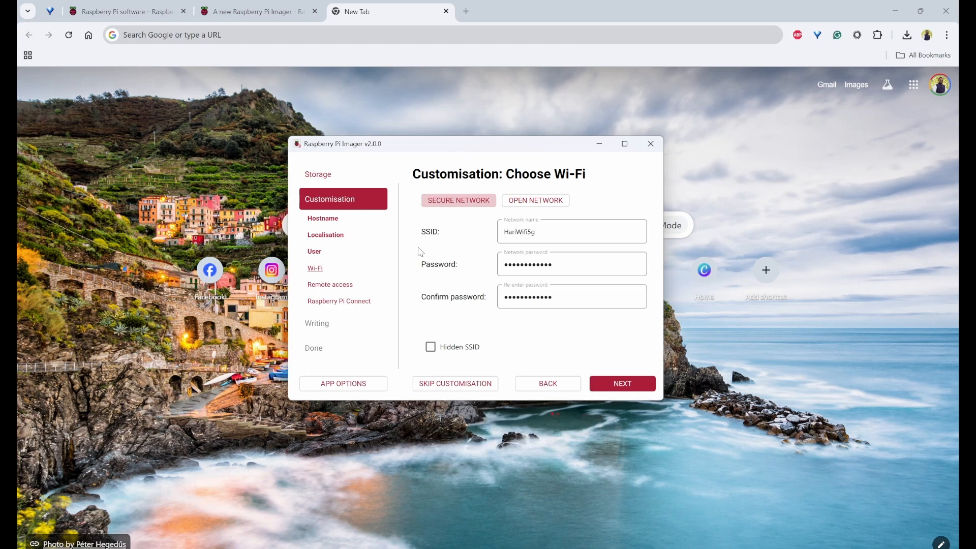
Review the prefilled secure Wi-Fi network name and password fields, and accept them for the customisation
{"action": "left_click_drag", "start_coordinate": [571, 232], "coordinate": [419, 221]}
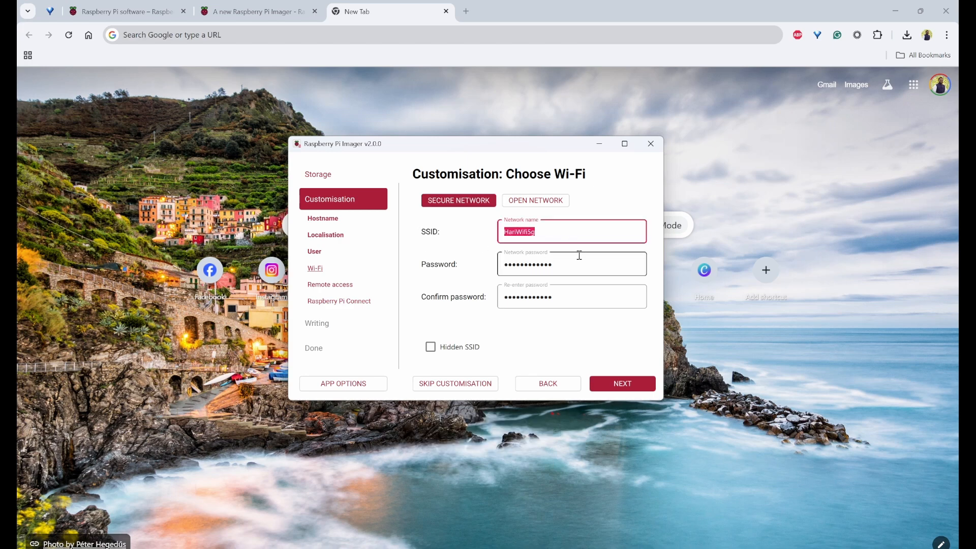
{"action": "left_click_drag", "start_coordinate": [577, 260], "coordinate": [490, 259]}
{"action": "left_click_drag", "start_coordinate": [584, 294], "coordinate": [438, 293]}
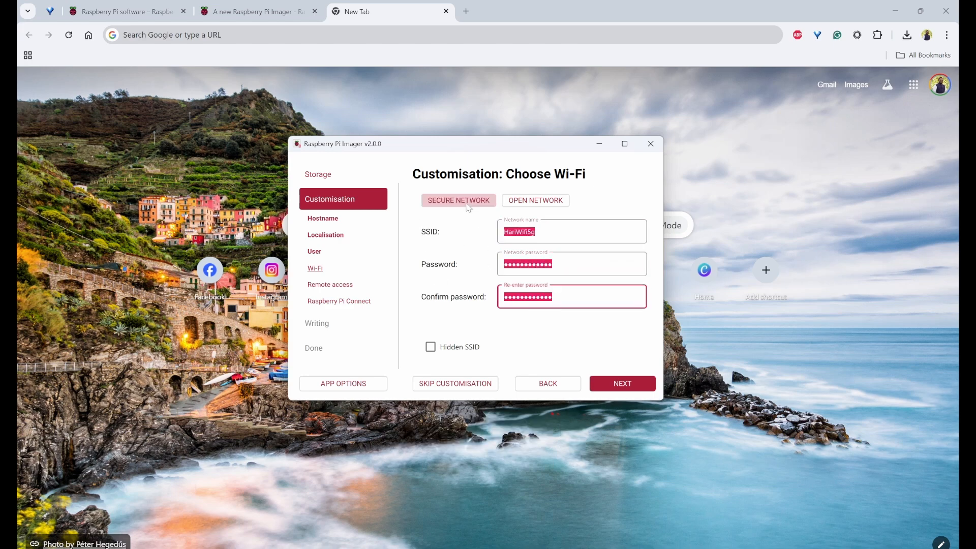
{"action": "left_click", "coordinate": [592, 298]}
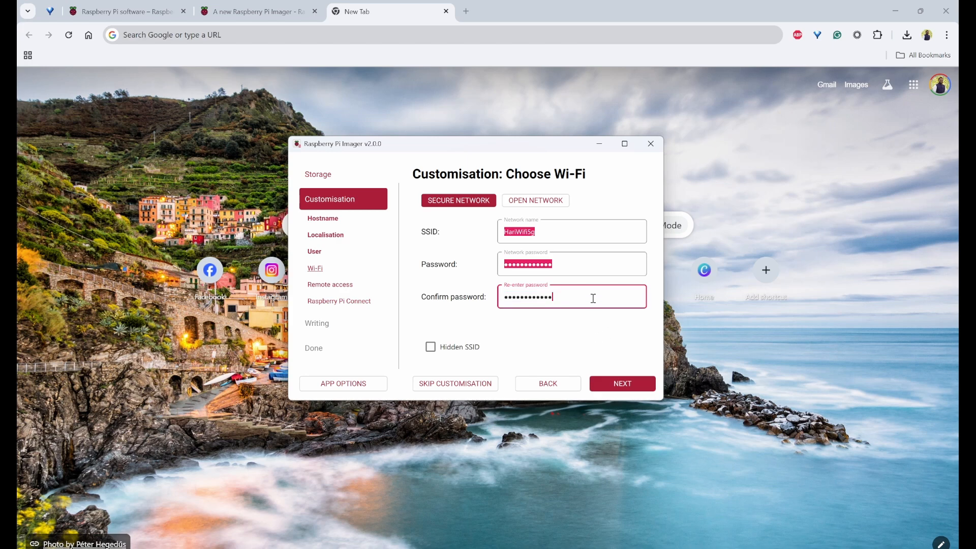
{"action": "left_click", "coordinate": [589, 255]}
{"action": "left_click", "coordinate": [607, 224]}
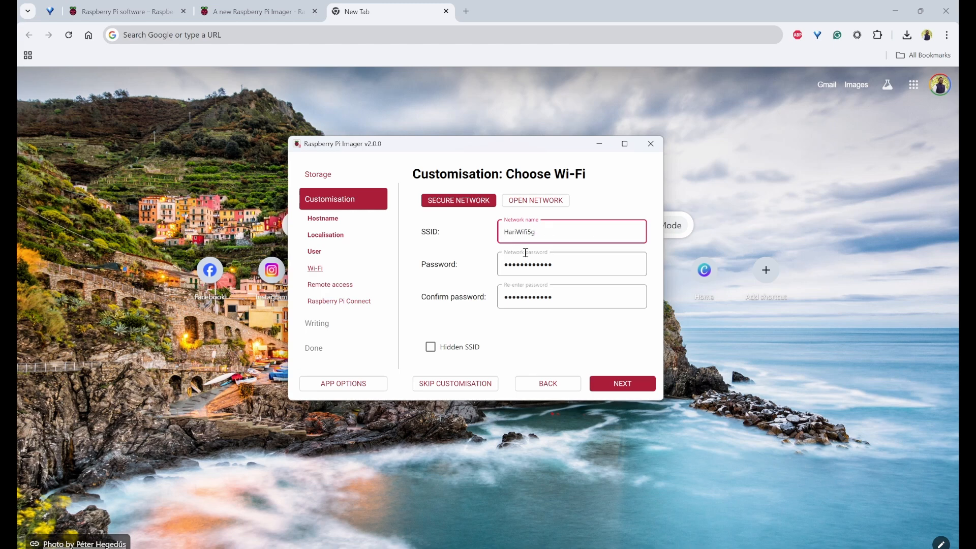
{"action": "left_click", "coordinate": [625, 388]}
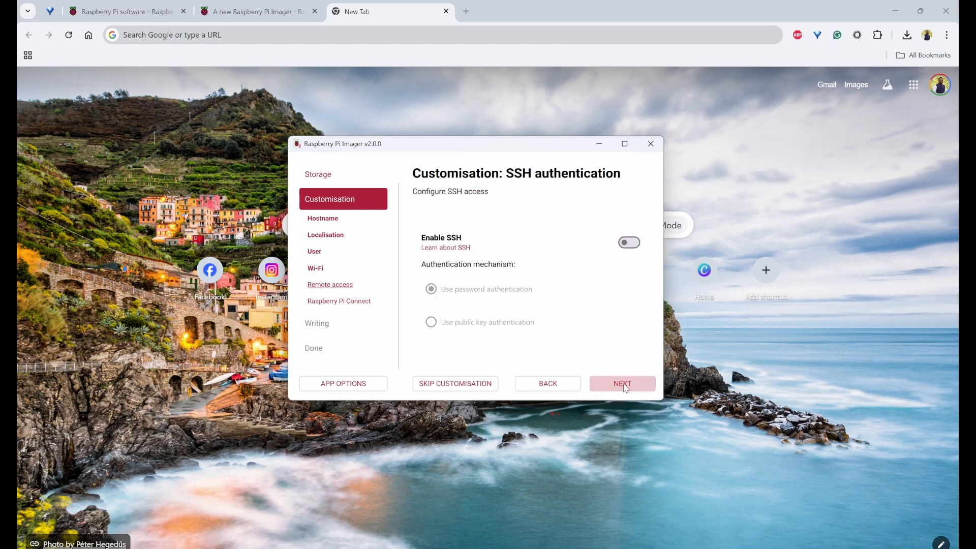
Enable SSH with password authentication and turn on Raspberry Pi Connect
{"action": "left_click", "coordinate": [643, 245]}
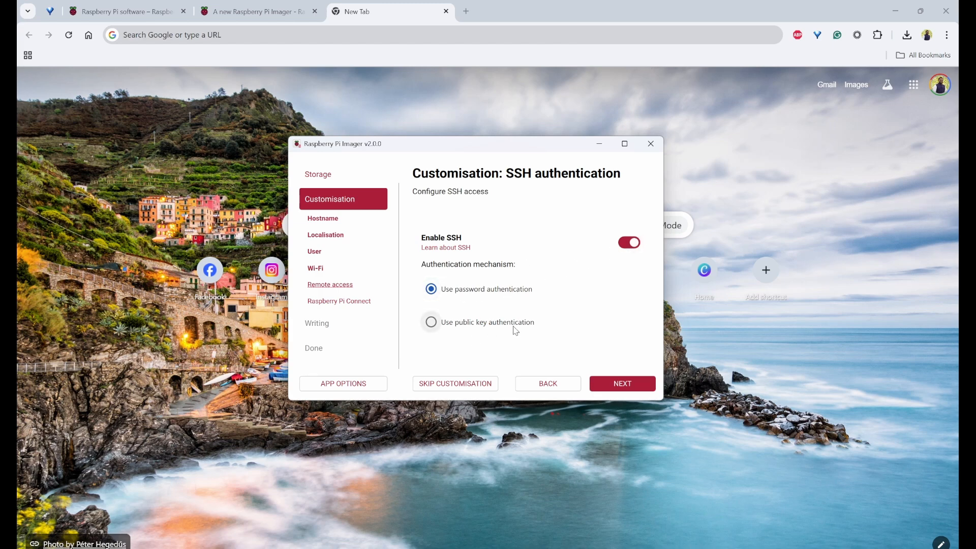
{"action": "left_click", "coordinate": [624, 387]}
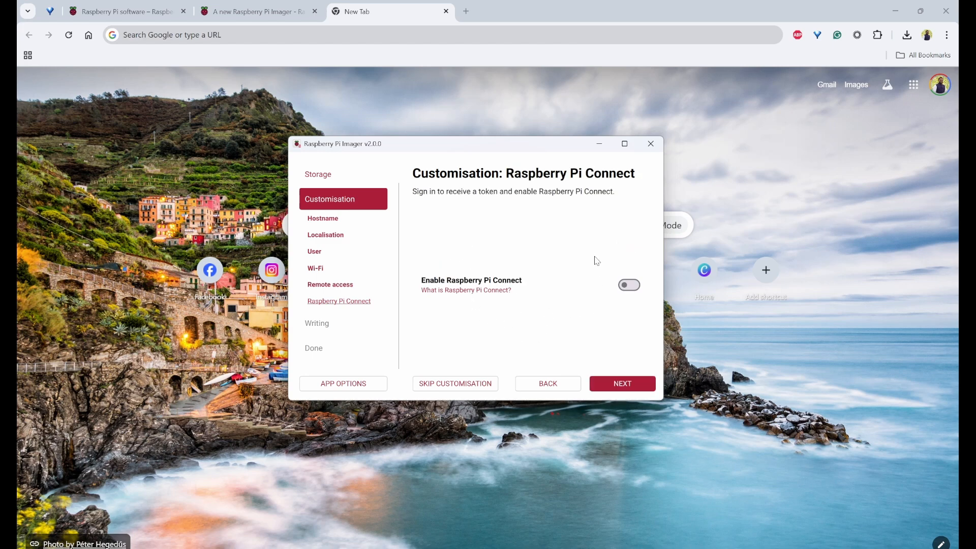
{"action": "left_click", "coordinate": [630, 285]}
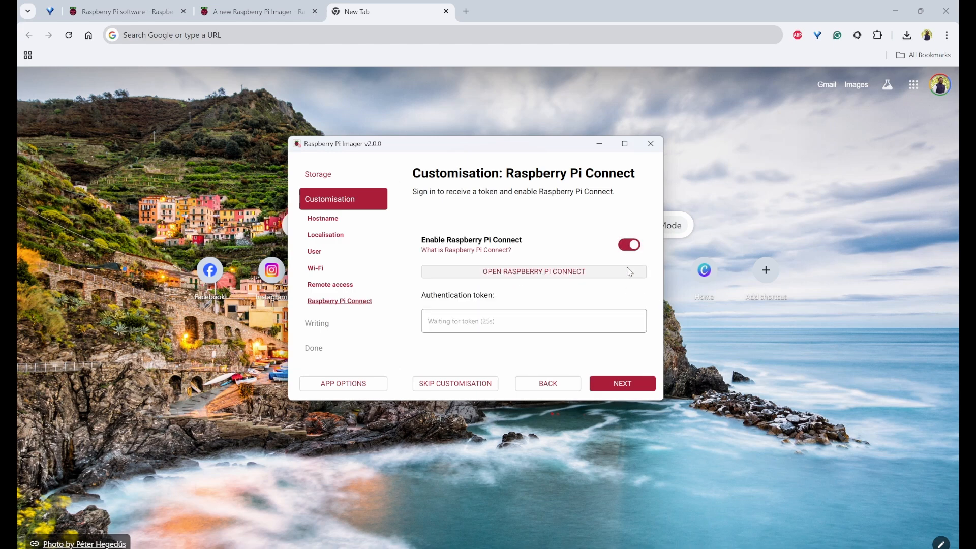
Sign in to Raspberry Pi Connect with the existing Raspberry Pi ID, and create an auth key that is passed to Raspberry Pi Imager as the authentication token
{"action": "left_click", "coordinate": [534, 273]}
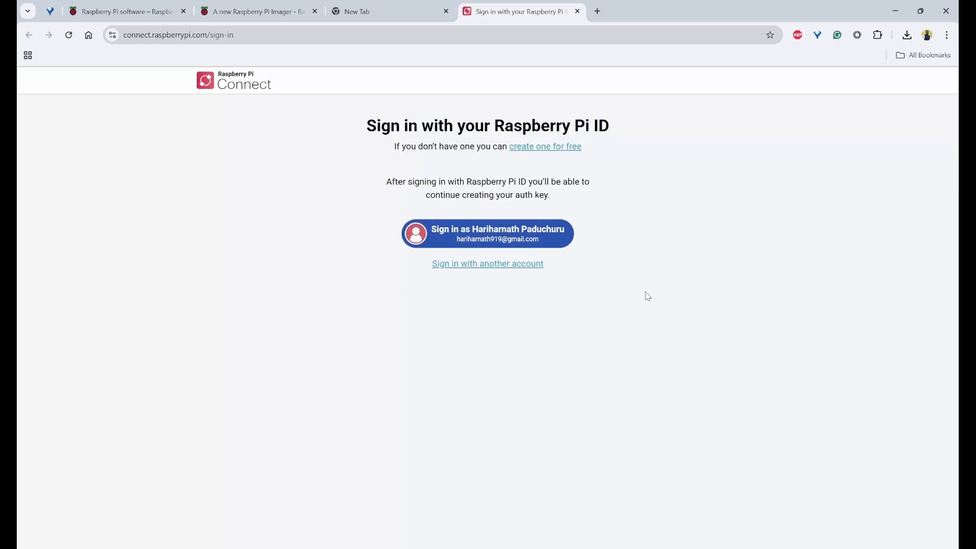
{"action": "left_click", "coordinate": [498, 239]}
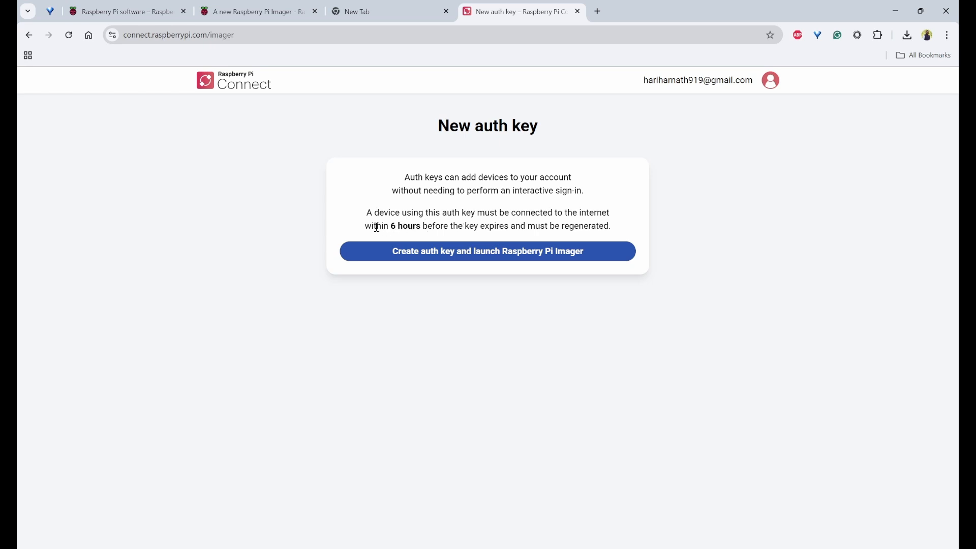
{"action": "left_click_drag", "start_coordinate": [377, 227], "coordinate": [523, 225]}
{"action": "left_click", "coordinate": [628, 223]}
{"action": "left_click", "coordinate": [485, 260]}
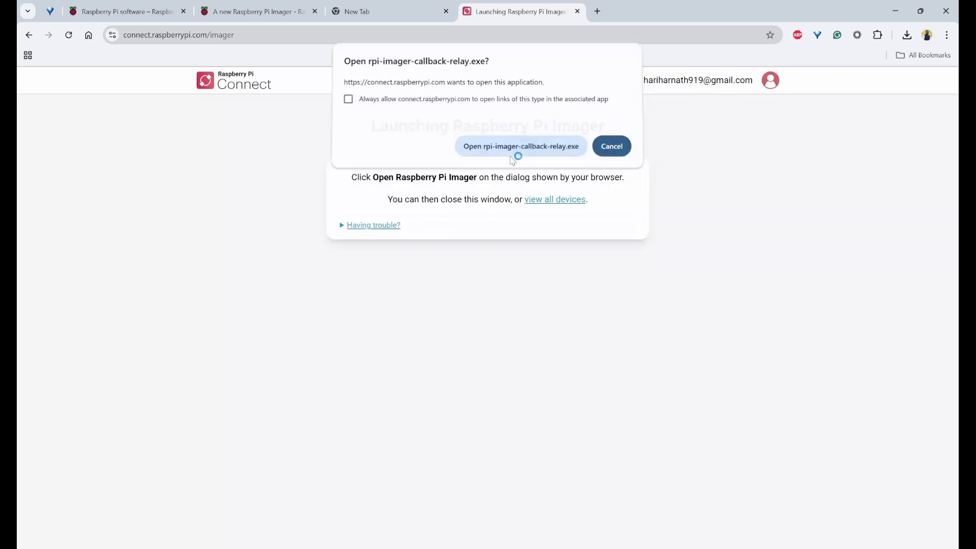
{"action": "left_click", "coordinate": [513, 150]}
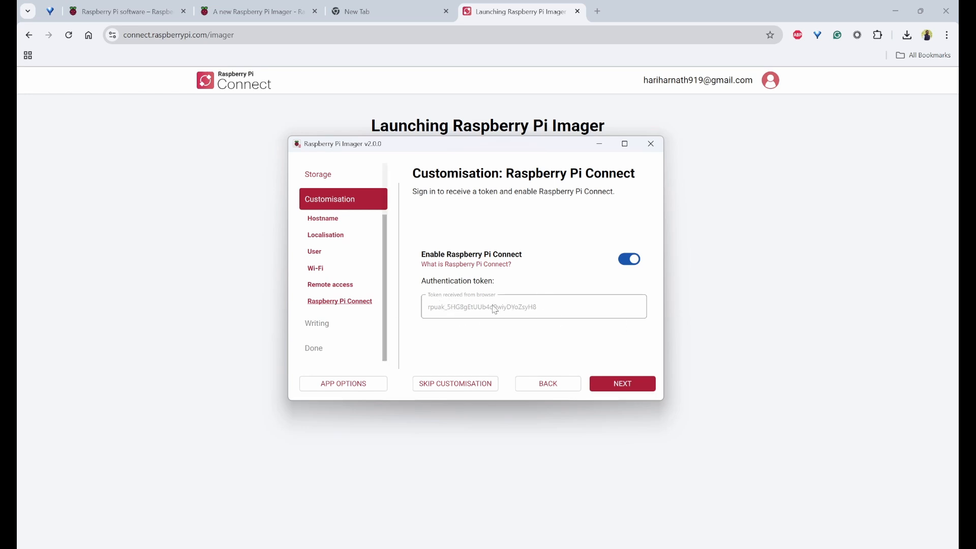
{"action": "left_click", "coordinate": [636, 388]}
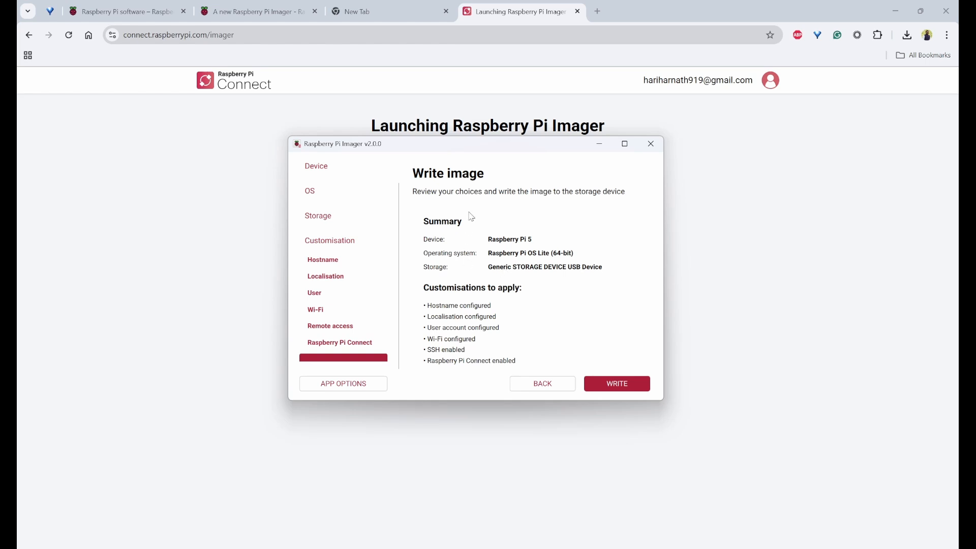
Erase the Generic STORAGE DEVICE USB Device and write the customised image to it, dismissing the Windows drive dialogs and finishing the wizard
{"action": "left_click", "coordinate": [626, 389]}
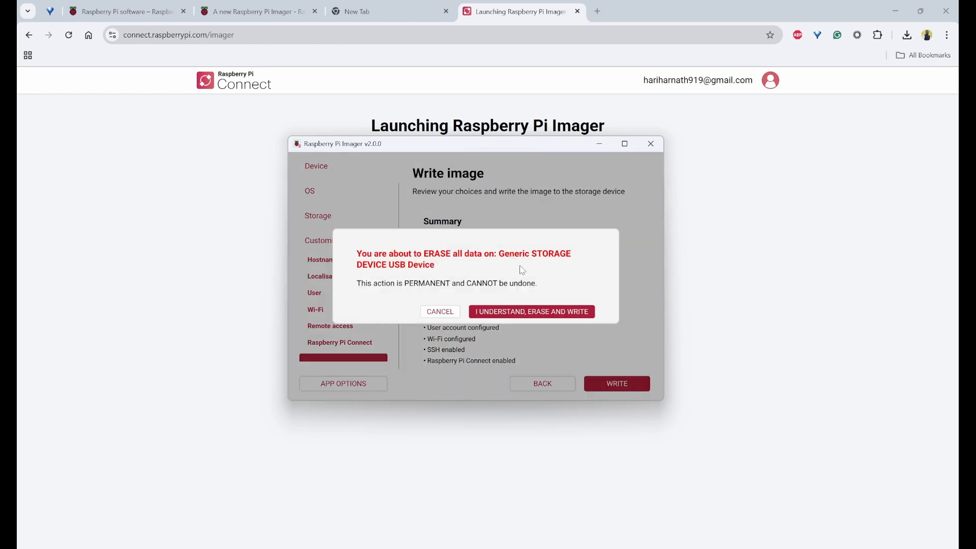
{"action": "left_click", "coordinate": [533, 313]}
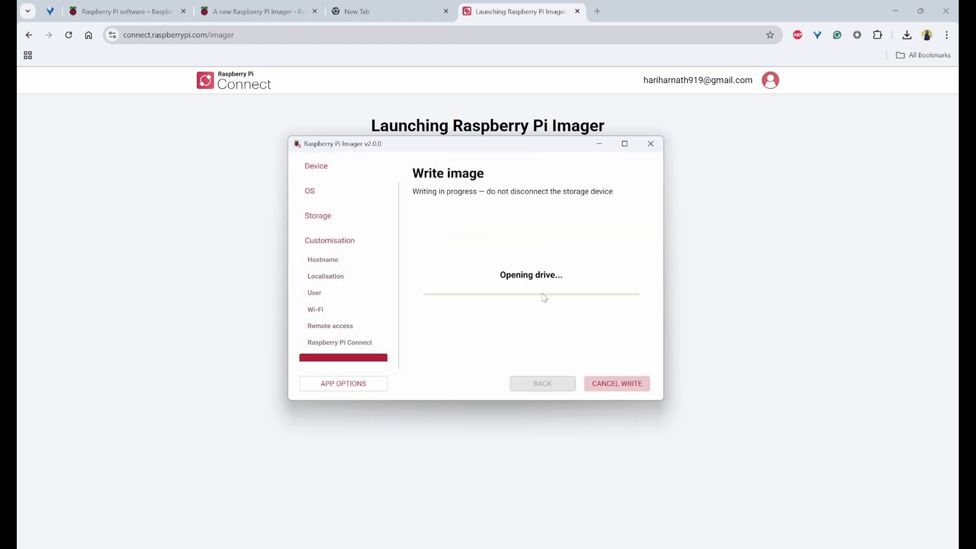
{"action": "left_click", "coordinate": [555, 299]}
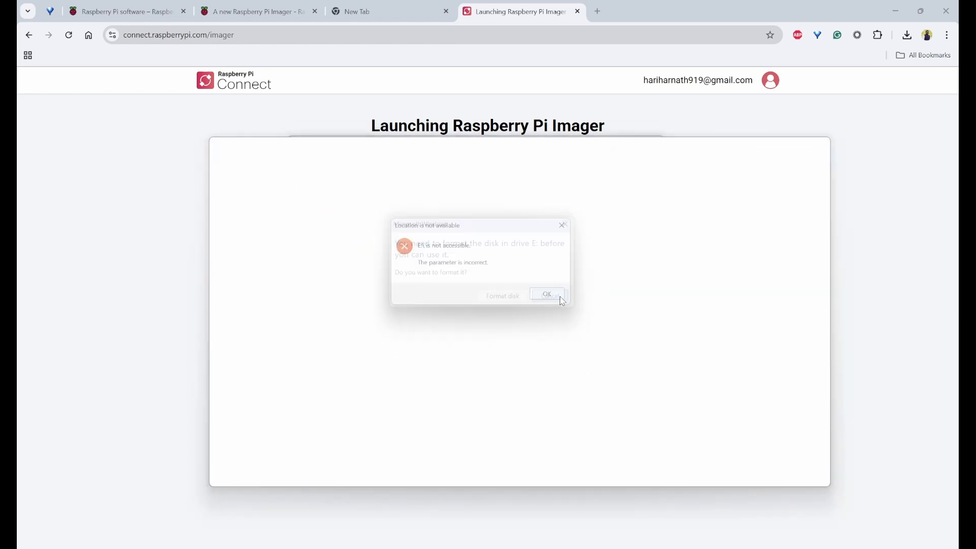
{"action": "left_click", "coordinate": [561, 298]}
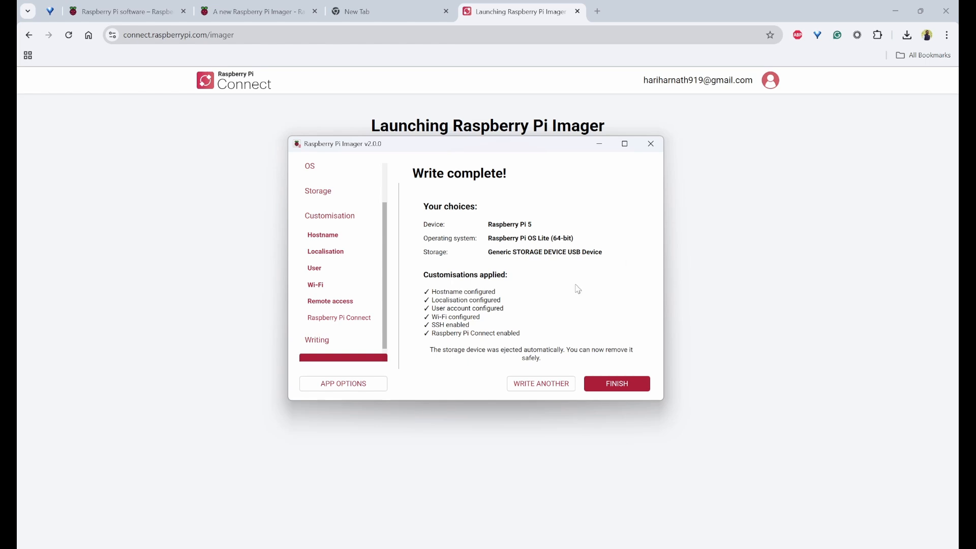
{"action": "left_click", "coordinate": [621, 385]}
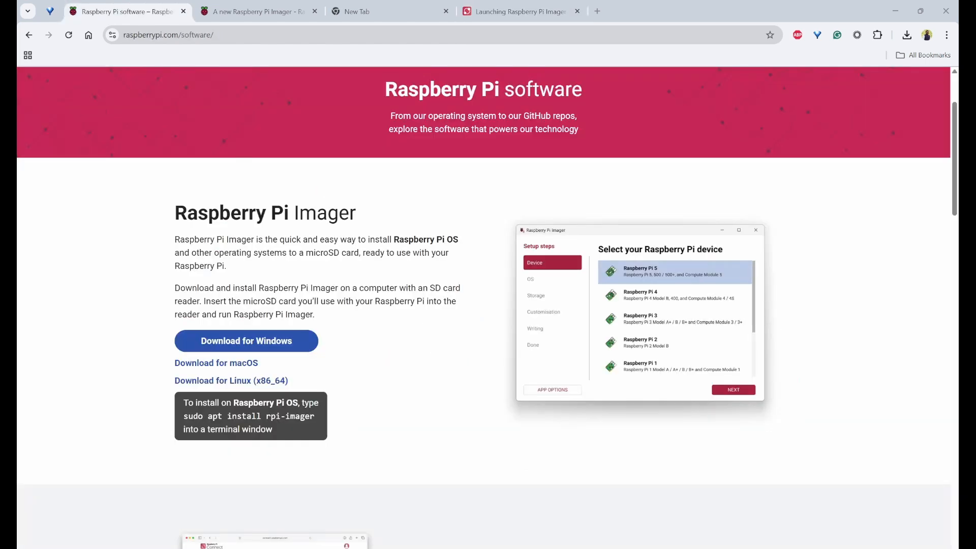